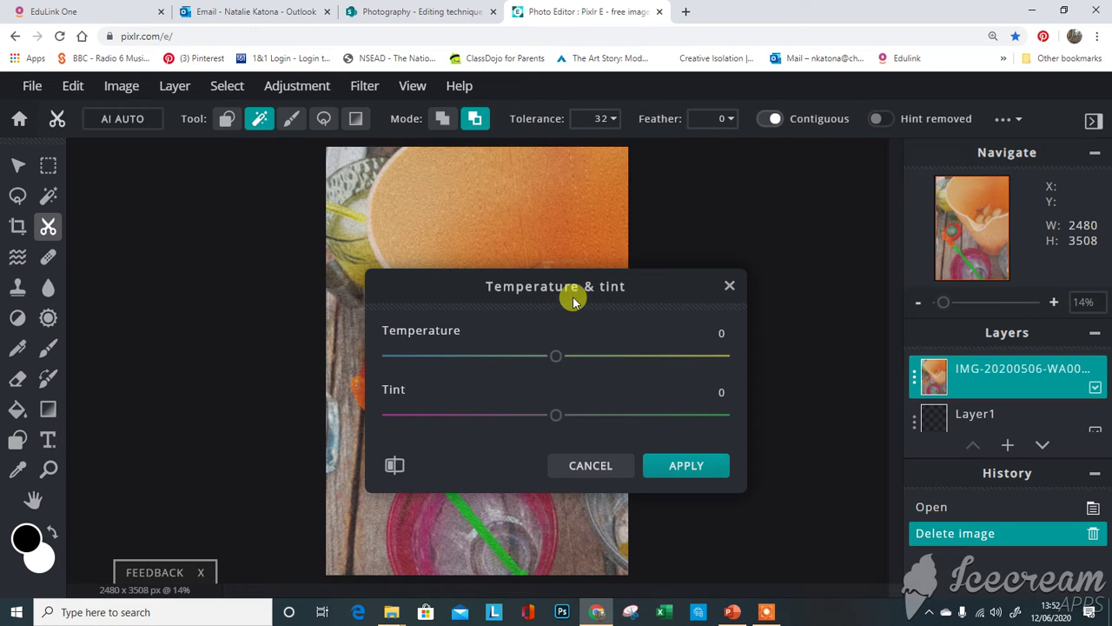
# Step: Set the photo's Temperature to 43 and Tint to -51, then apply the adjustment
pyautogui.click(554, 358)
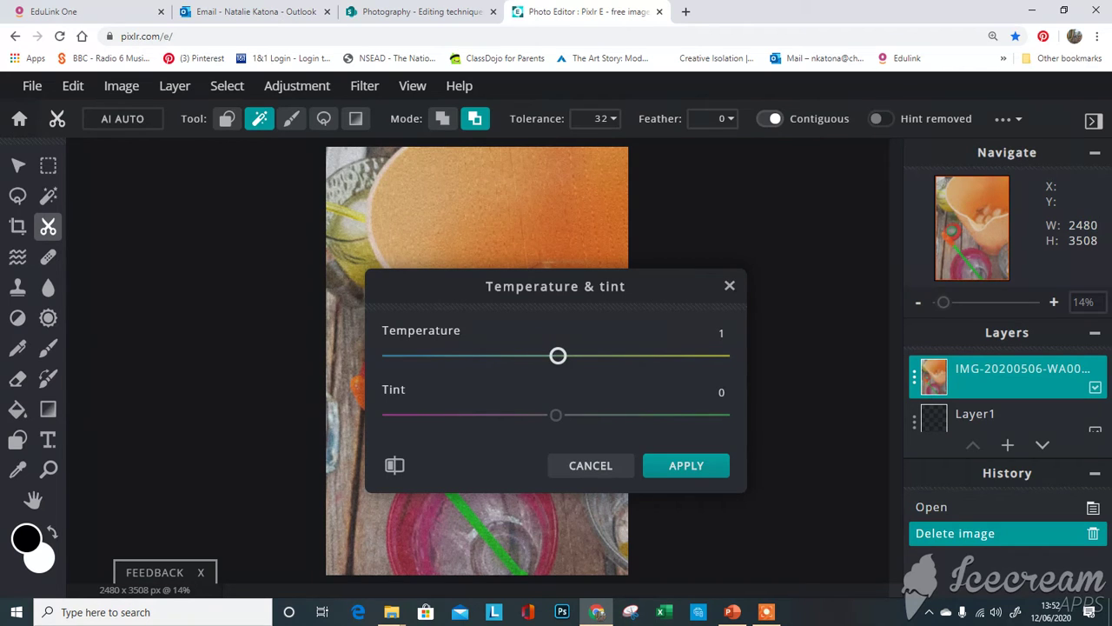
pyautogui.click(739, 353)
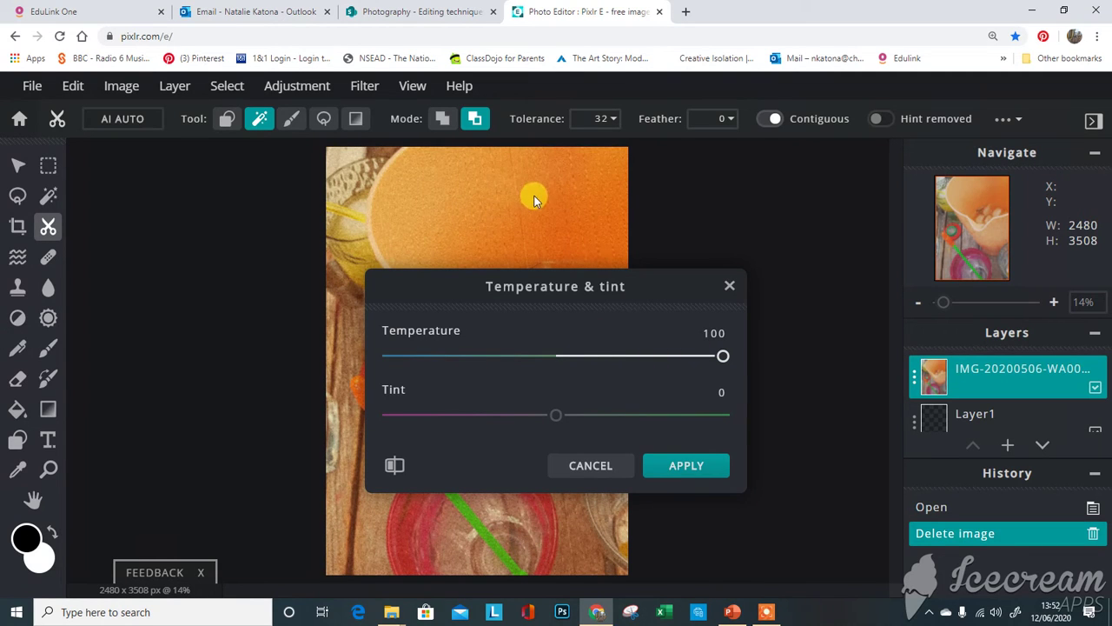
pyautogui.click(390, 358)
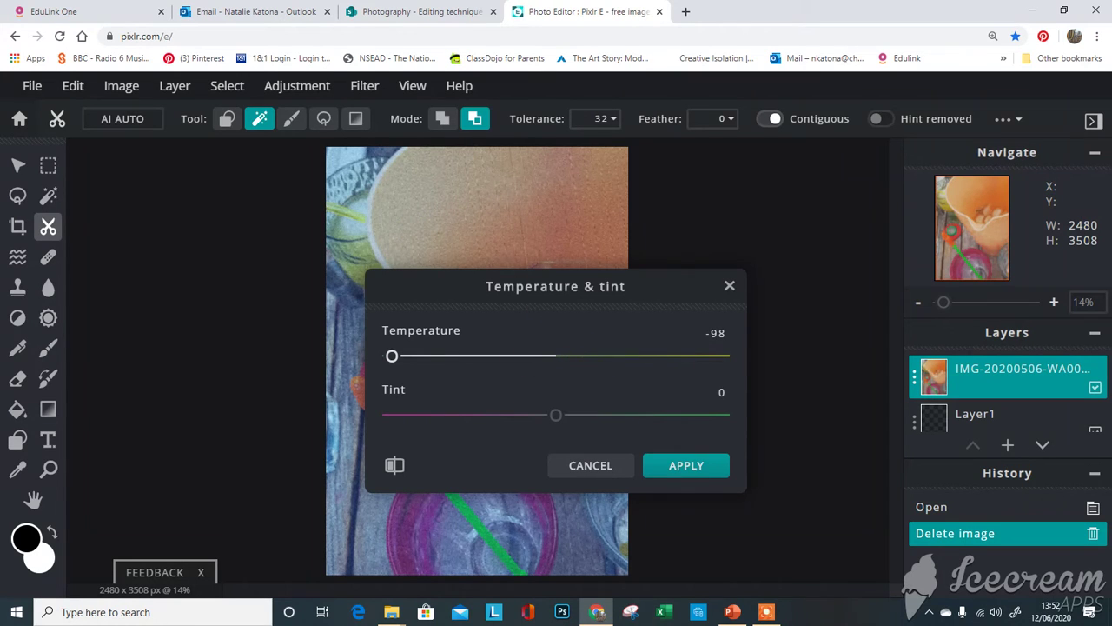
pyautogui.click(621, 355)
pyautogui.click(648, 355)
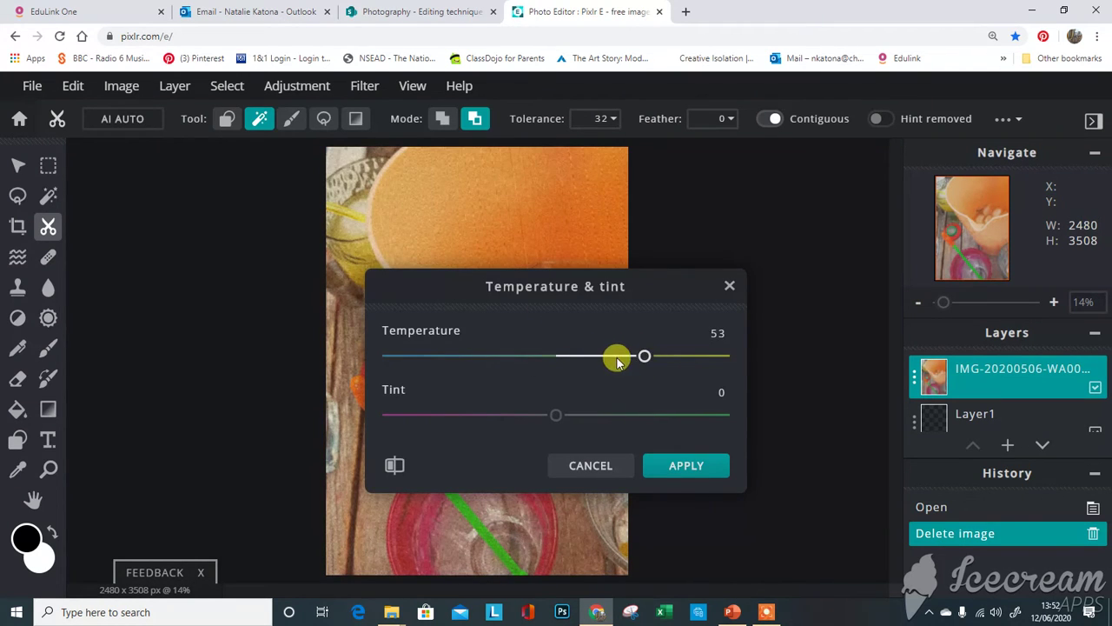
pyautogui.moveTo(644, 356); pyautogui.dragTo(627, 355)
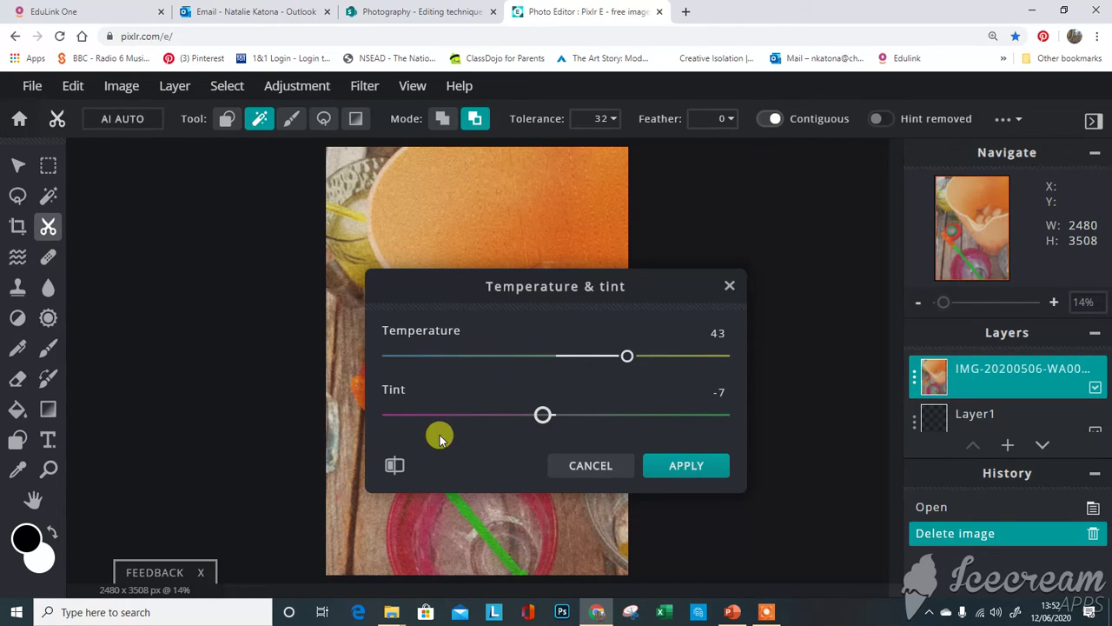
pyautogui.moveTo(439, 437); pyautogui.dragTo(474, 418)
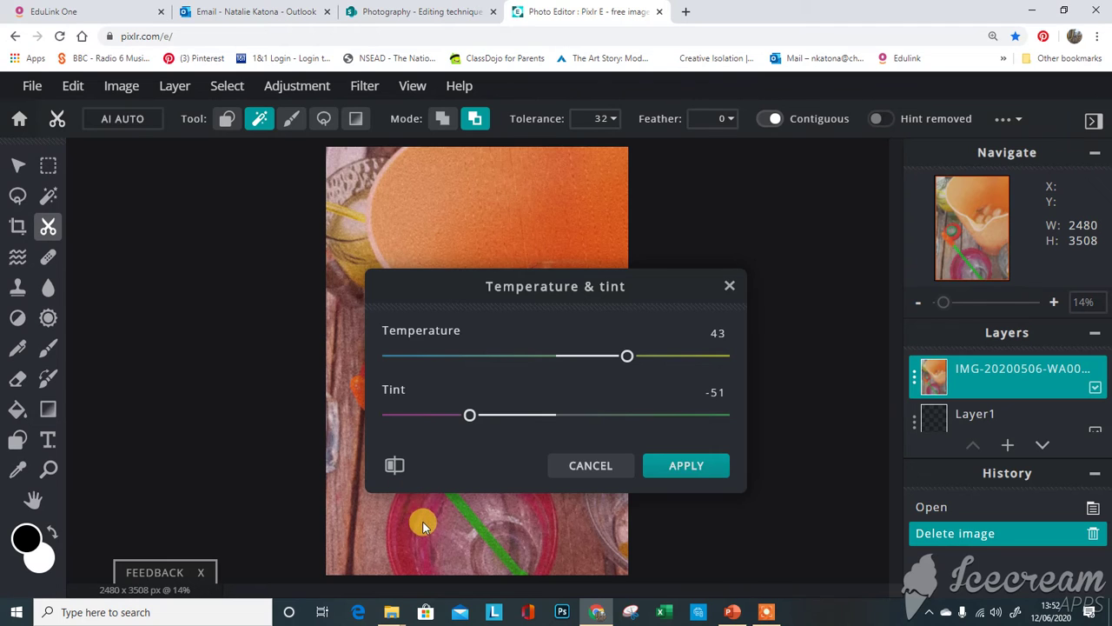
pyautogui.click(673, 465)
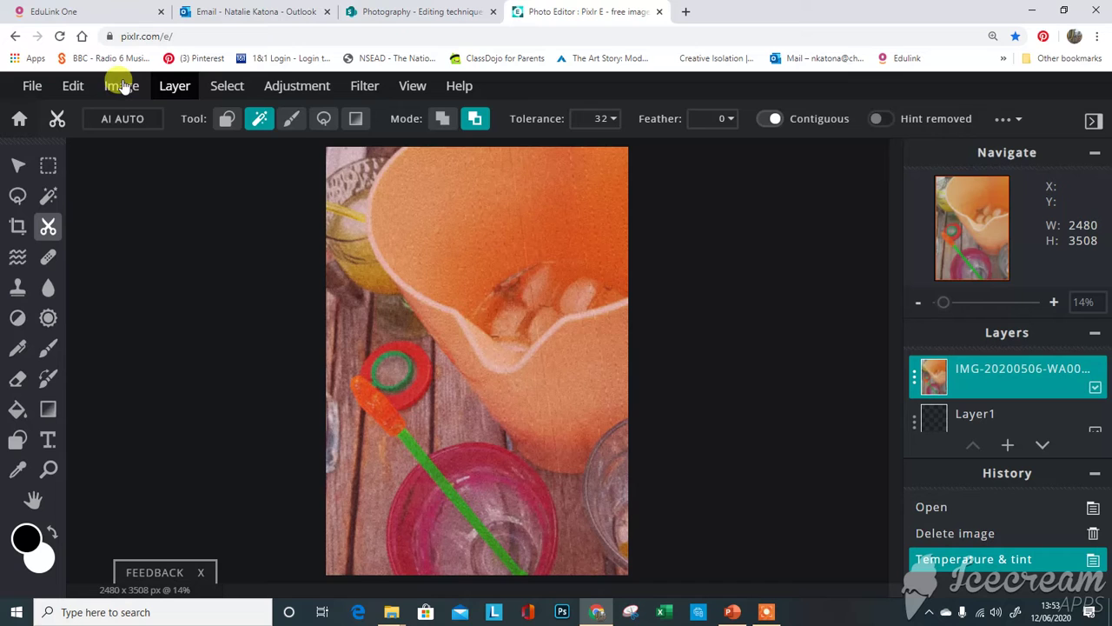
pyautogui.click(174, 86)
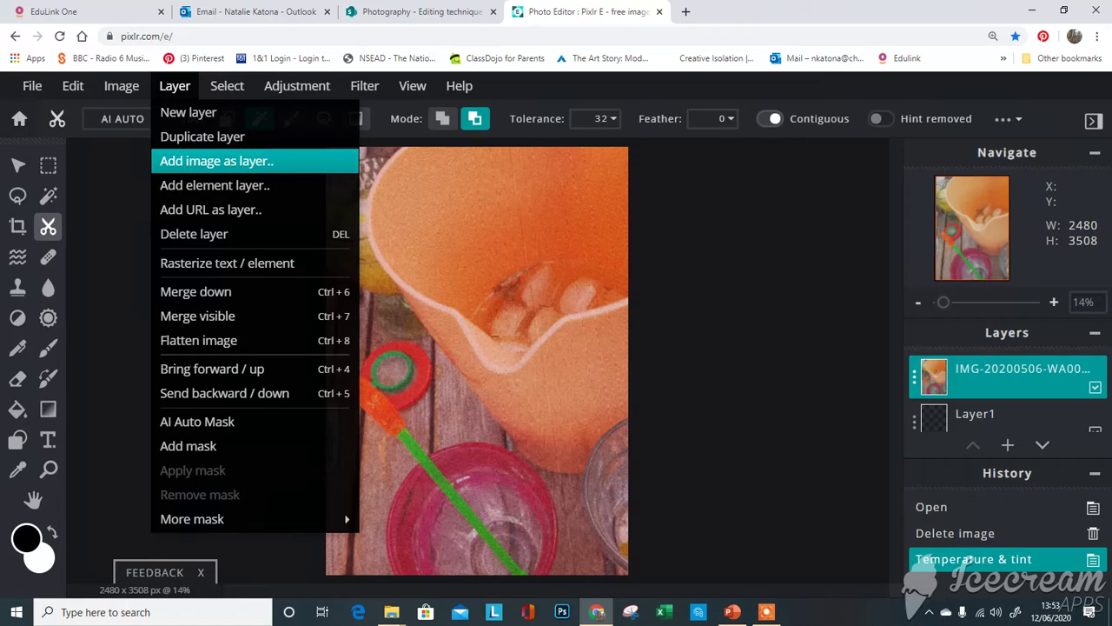
pyautogui.click(272, 162)
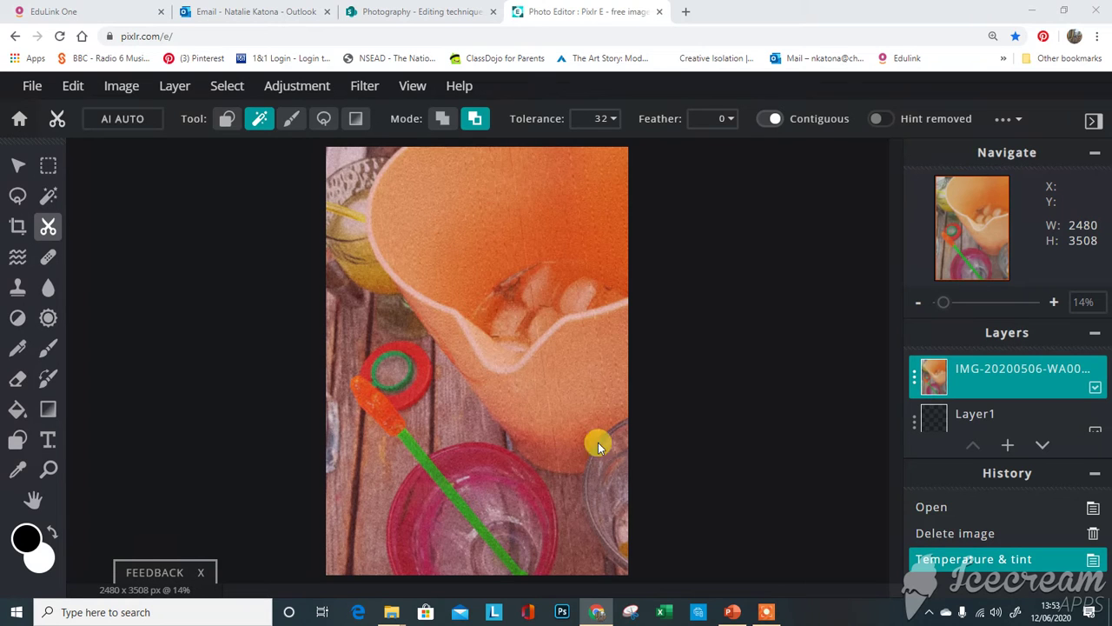
pyautogui.click(764, 612)
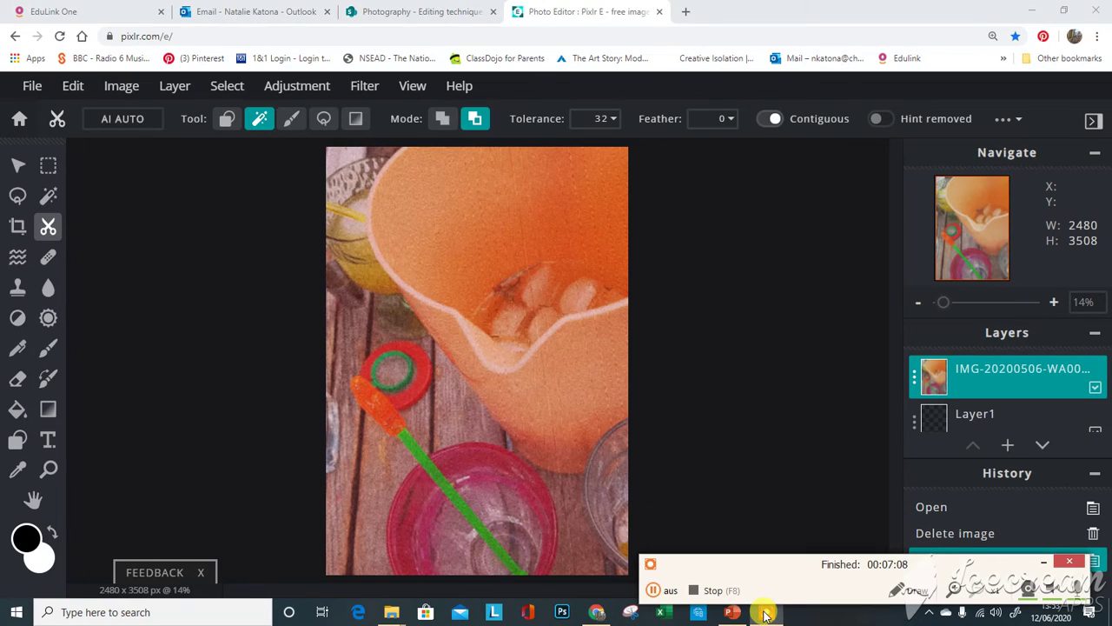
# Step: Open DSC_0548 (2) (1) from the Photography folder as a new layer
pyautogui.click(659, 592)
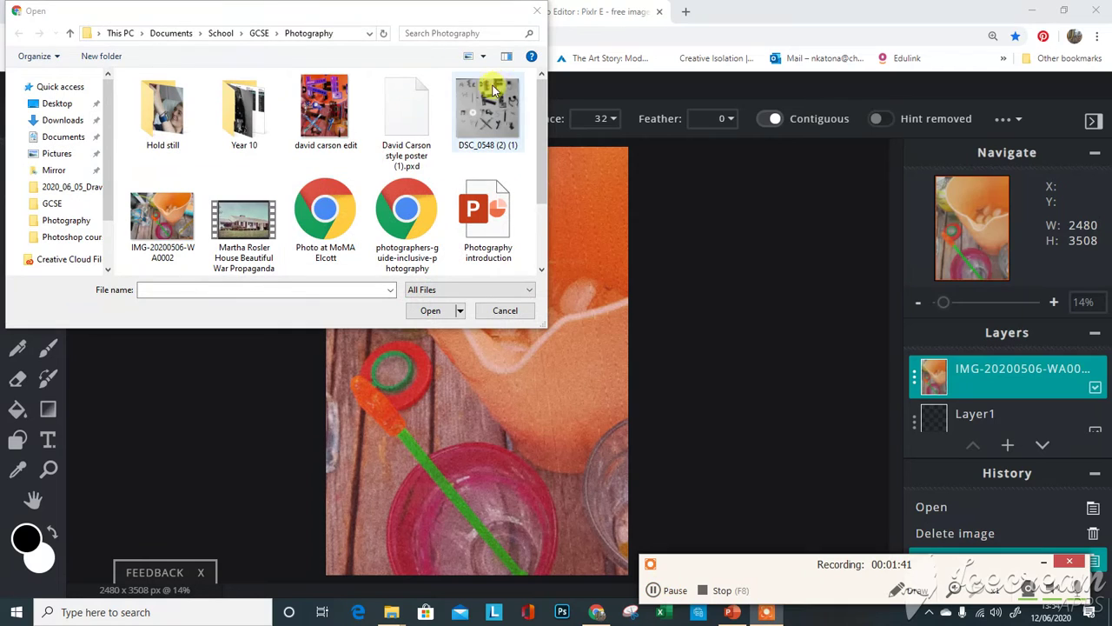
pyautogui.click(492, 108)
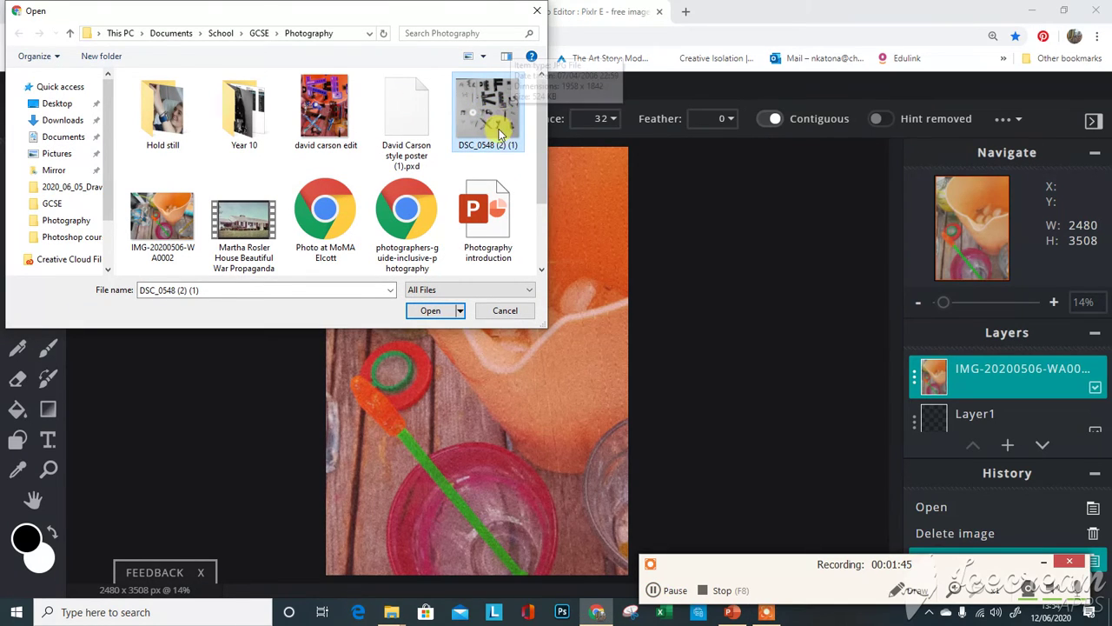
pyautogui.doubleClick(498, 108)
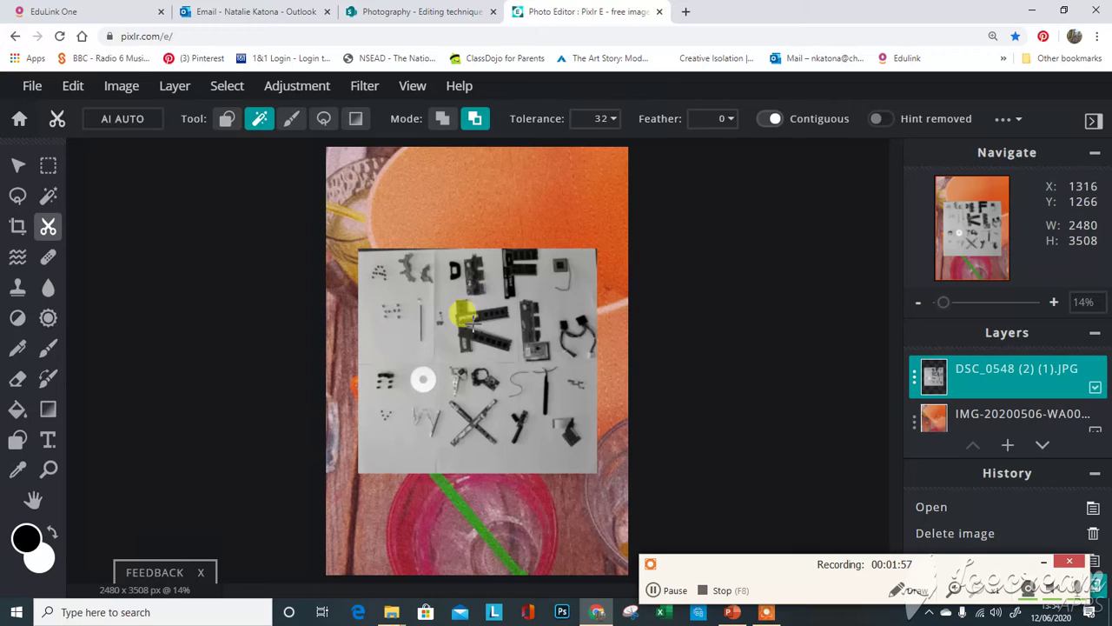
# Step: With the Arrange tool, slightly enlarge the lettering photo and reposition it on the canvas
pyautogui.click(18, 166)
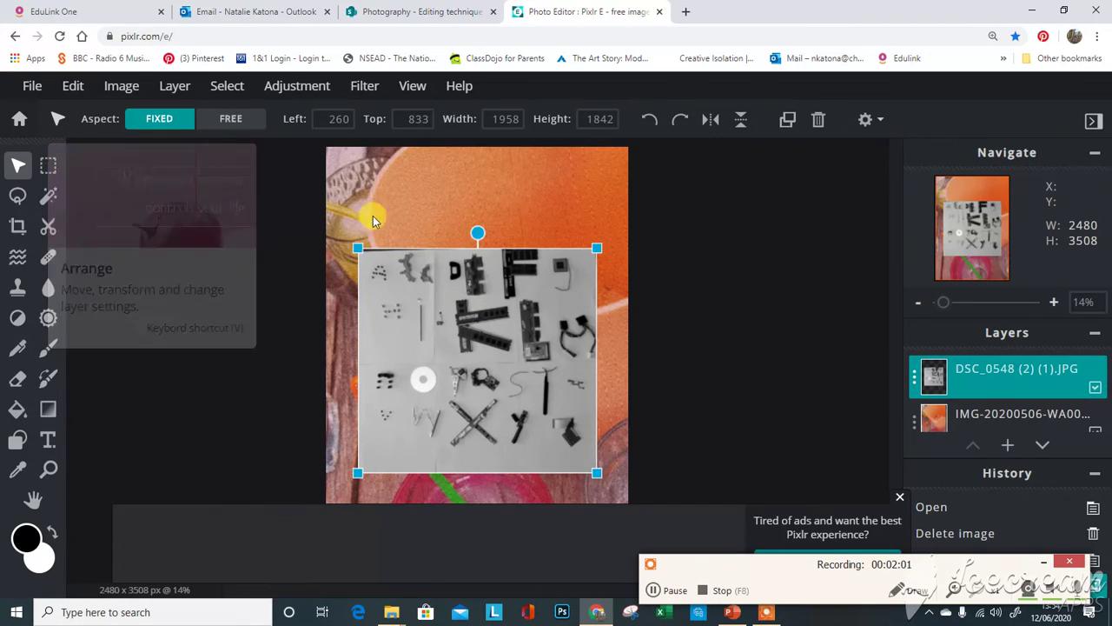
pyautogui.moveTo(483, 341); pyautogui.dragTo(467, 336)
pyautogui.moveTo(407, 374)
pyautogui.mouseDown()
pyautogui.moveTo(380, 320)
pyautogui.moveTo(390, 295)
pyautogui.moveTo(454, 315)
pyautogui.moveTo(482, 344)
pyautogui.moveTo(399, 388)
pyautogui.mouseUp()
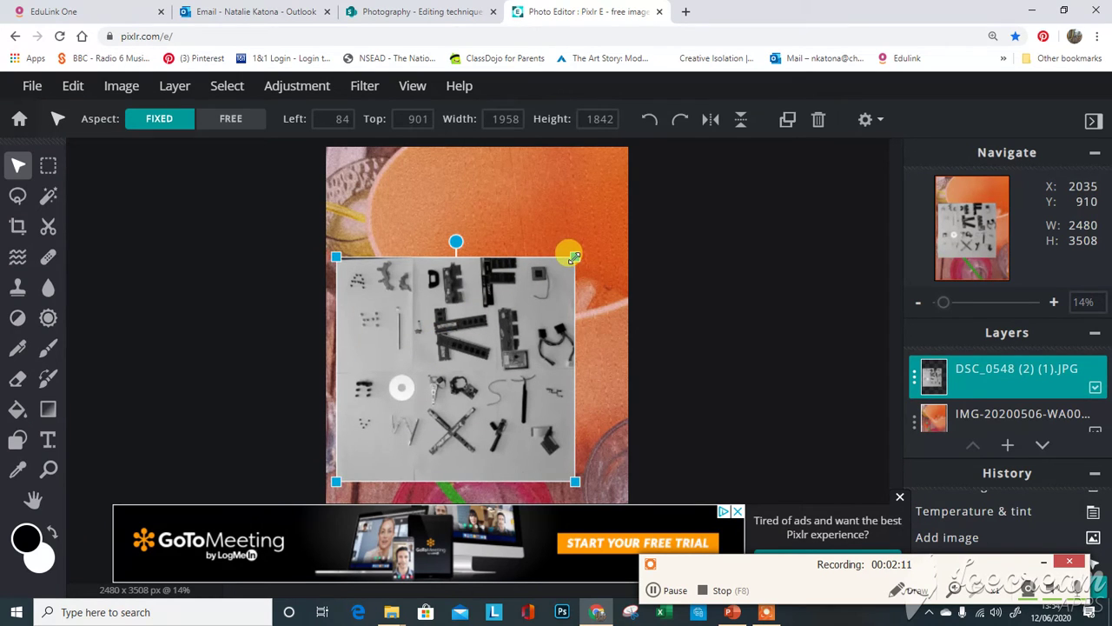
pyautogui.moveTo(568, 252); pyautogui.dragTo(812, 191)
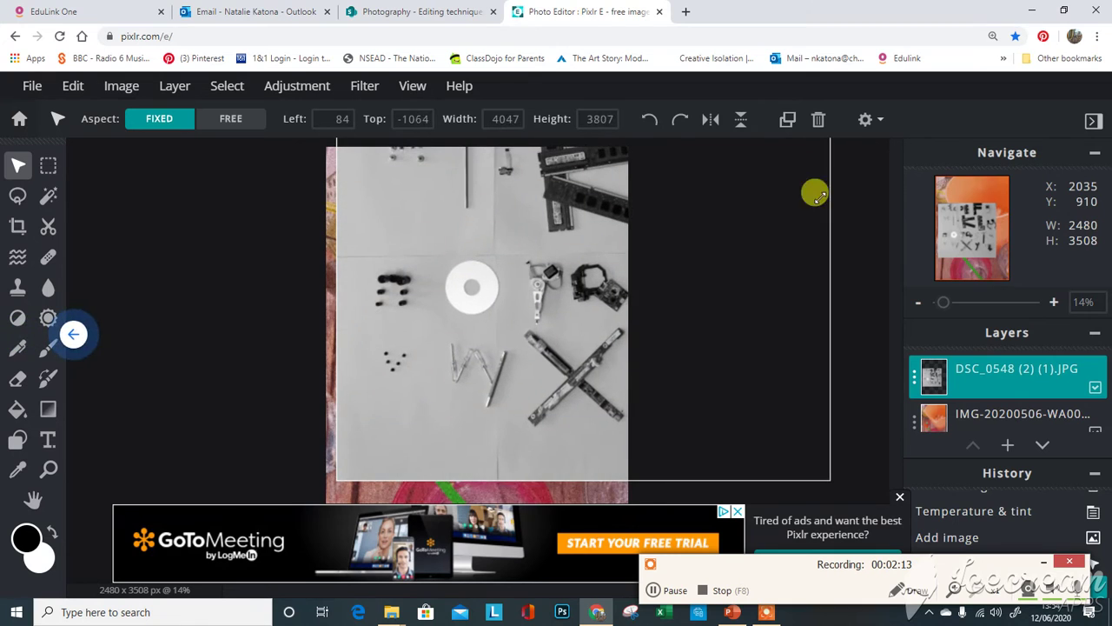
pyautogui.moveTo(605, 306); pyautogui.dragTo(536, 360)
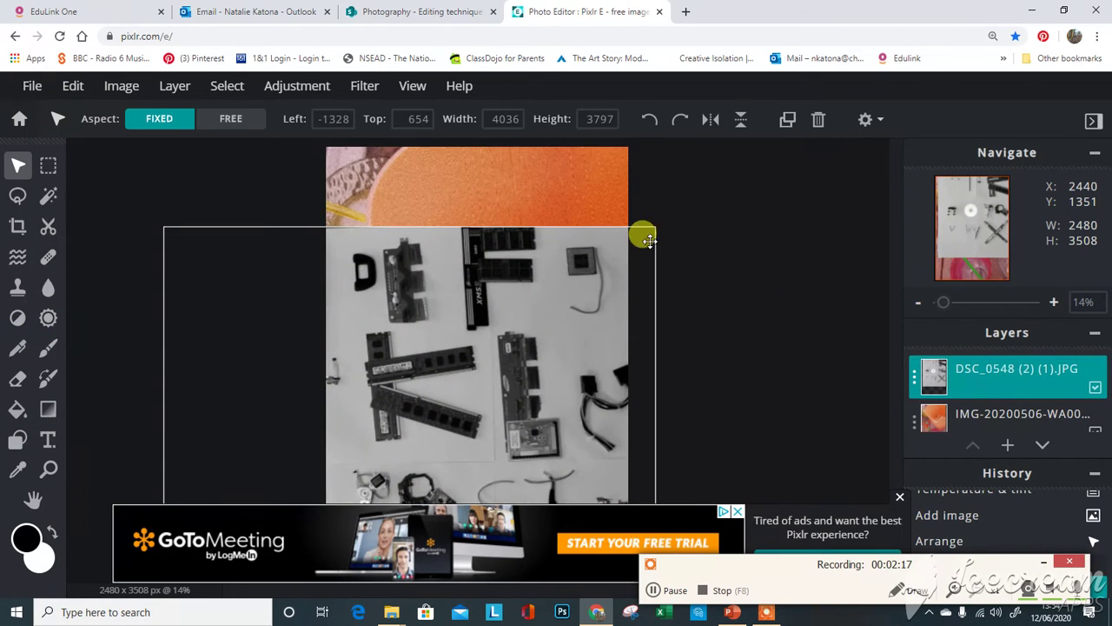
pyautogui.moveTo(641, 235); pyautogui.dragTo(610, 258)
# Step: Scale the lettering photo up to 5140×4835 and settle it over the lower canvas, dismissing the advert
pyautogui.moveTo(660, 225); pyautogui.dragTo(777, 115)
pyautogui.moveTo(541, 278); pyautogui.dragTo(529, 409)
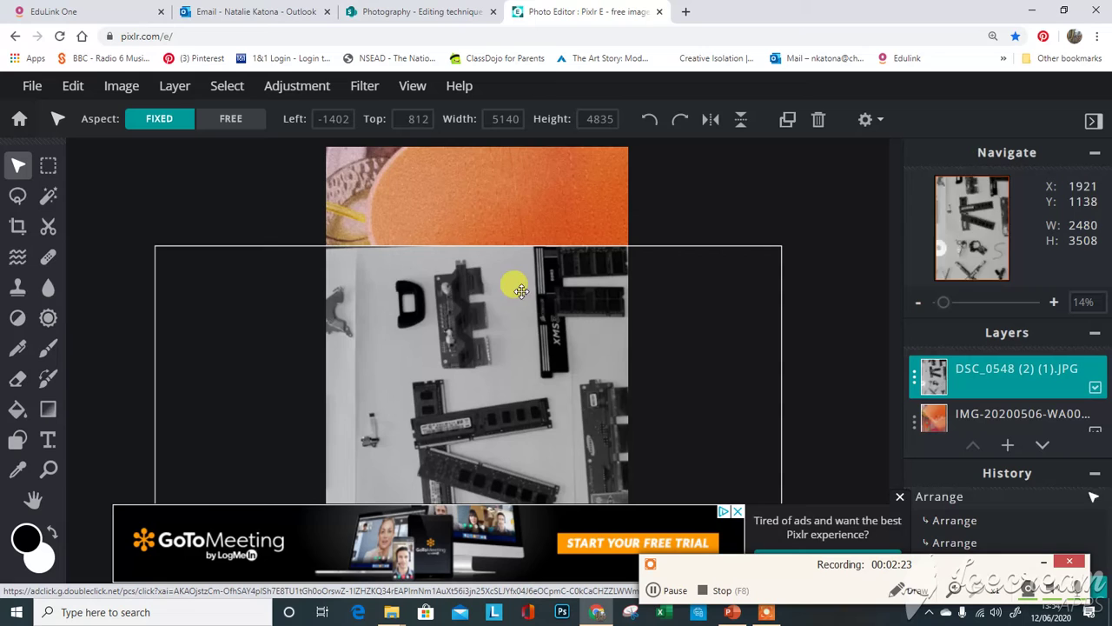
pyautogui.moveTo(514, 286); pyautogui.dragTo(516, 282)
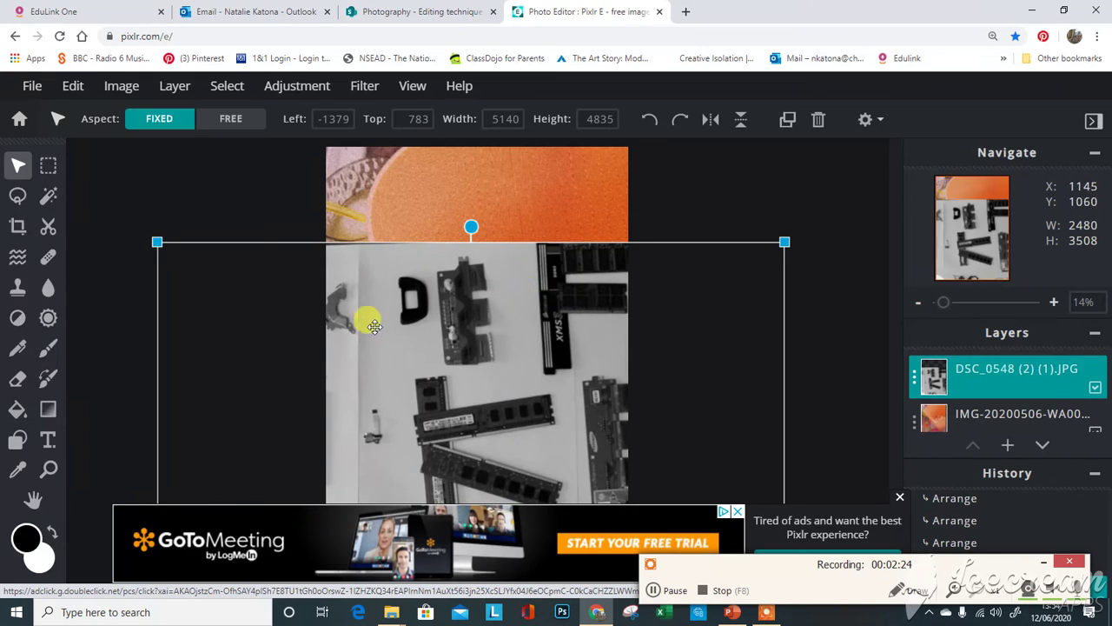
pyautogui.click(899, 496)
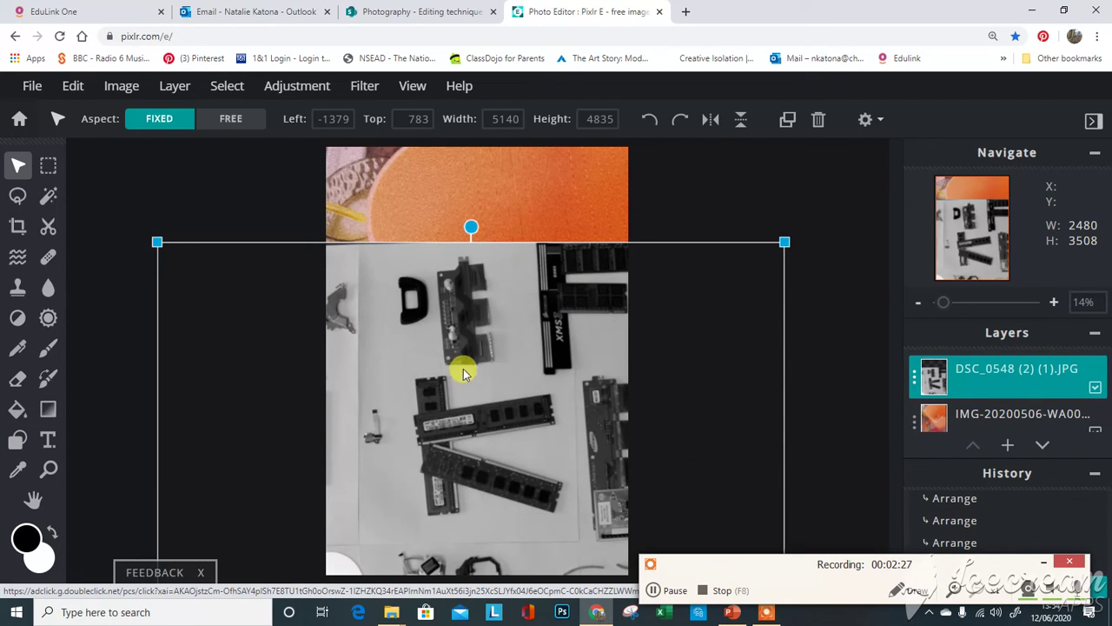
pyautogui.moveTo(476, 391); pyautogui.dragTo(450, 409)
pyautogui.moveTo(493, 358)
pyautogui.mouseDown()
pyautogui.moveTo(519, 343)
pyautogui.moveTo(499, 350)
pyautogui.mouseUp()
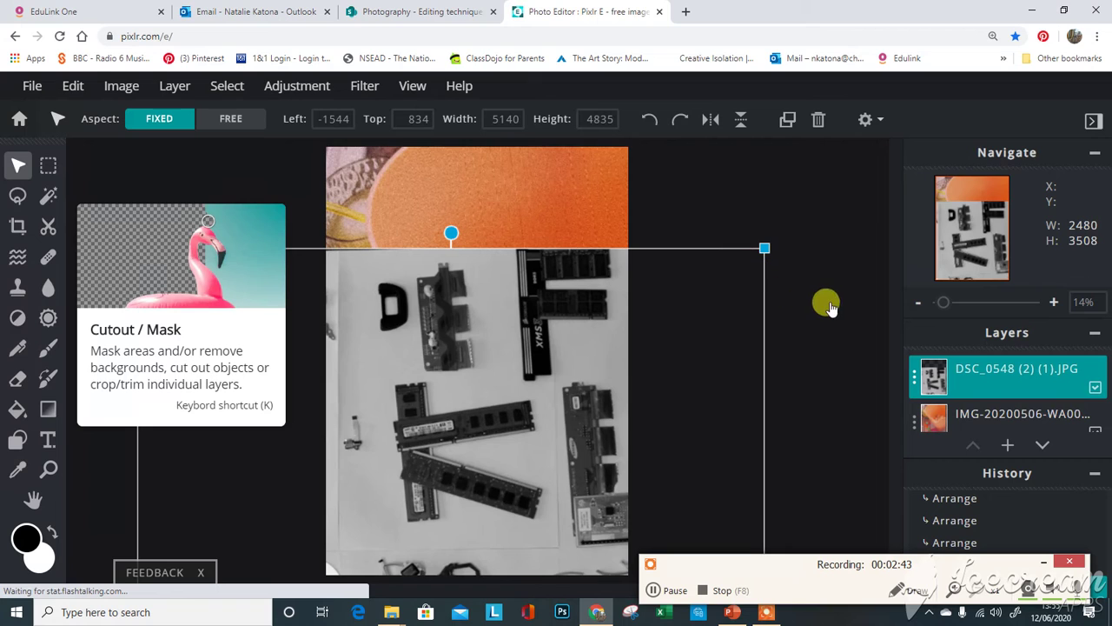
# Step: Activate the Cutout/Mask tool with K and select Magic Mask (tolerance 32, feather 0)
pyautogui.press('k')
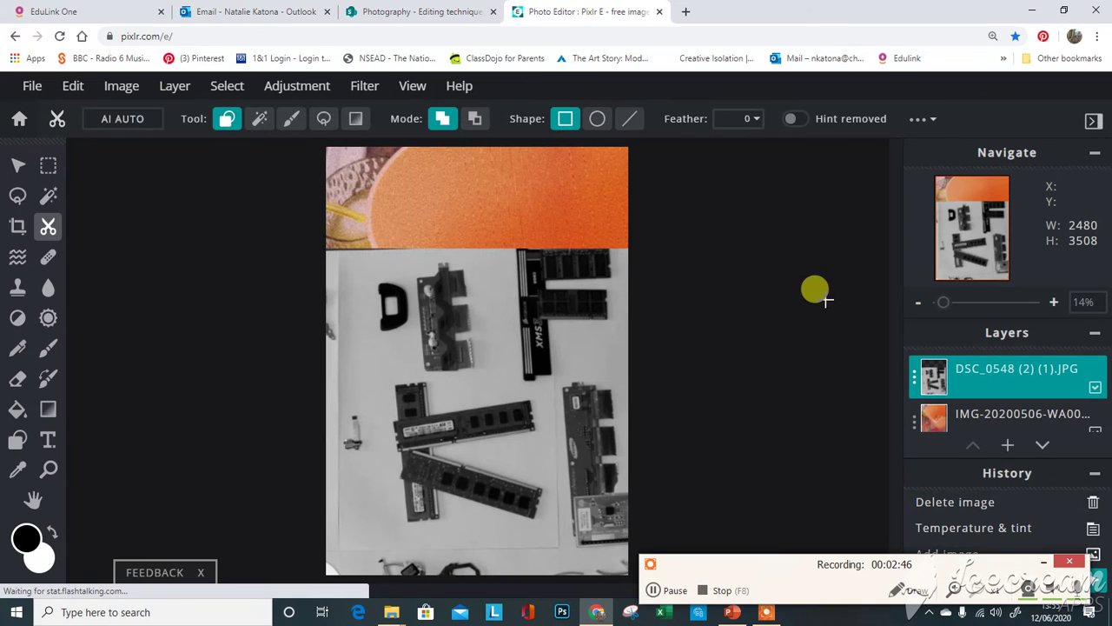
pyautogui.click(259, 119)
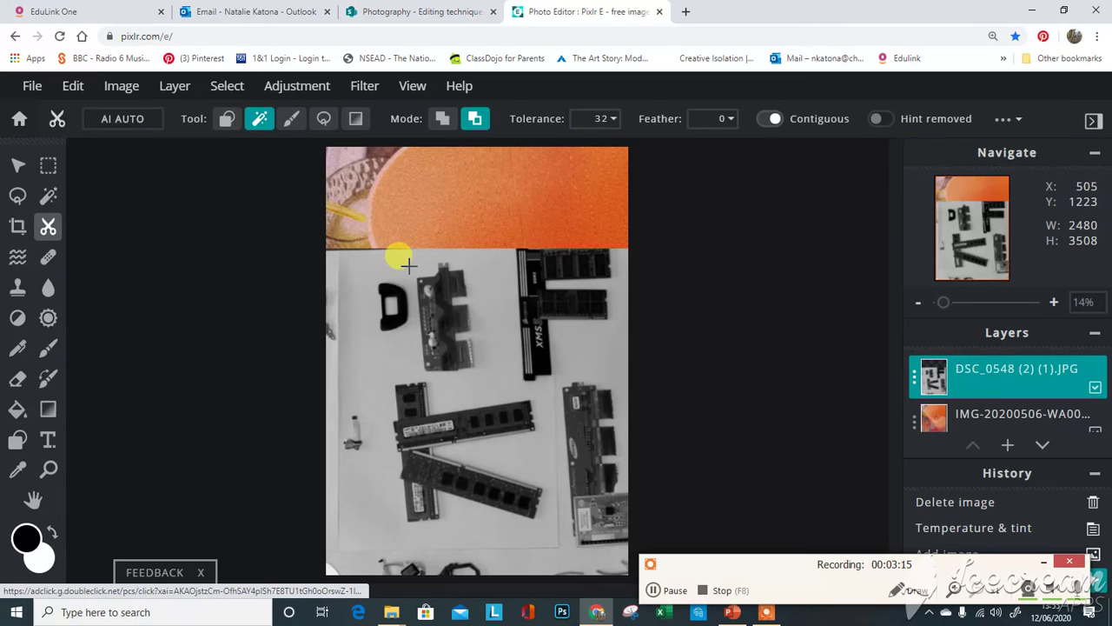
pyautogui.click(293, 121)
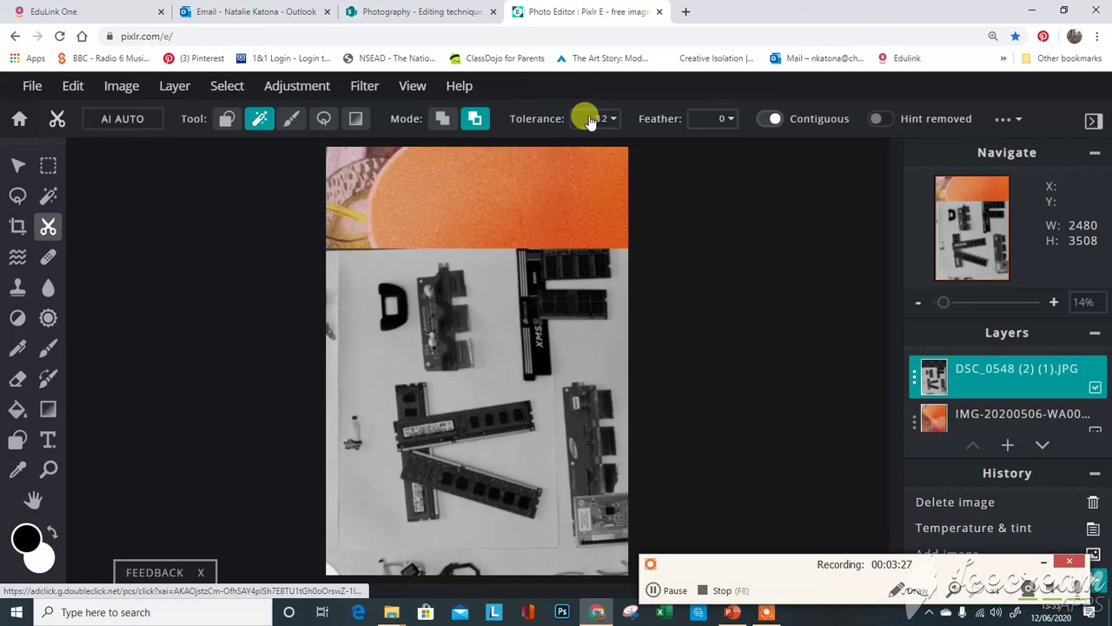
pyautogui.click(476, 122)
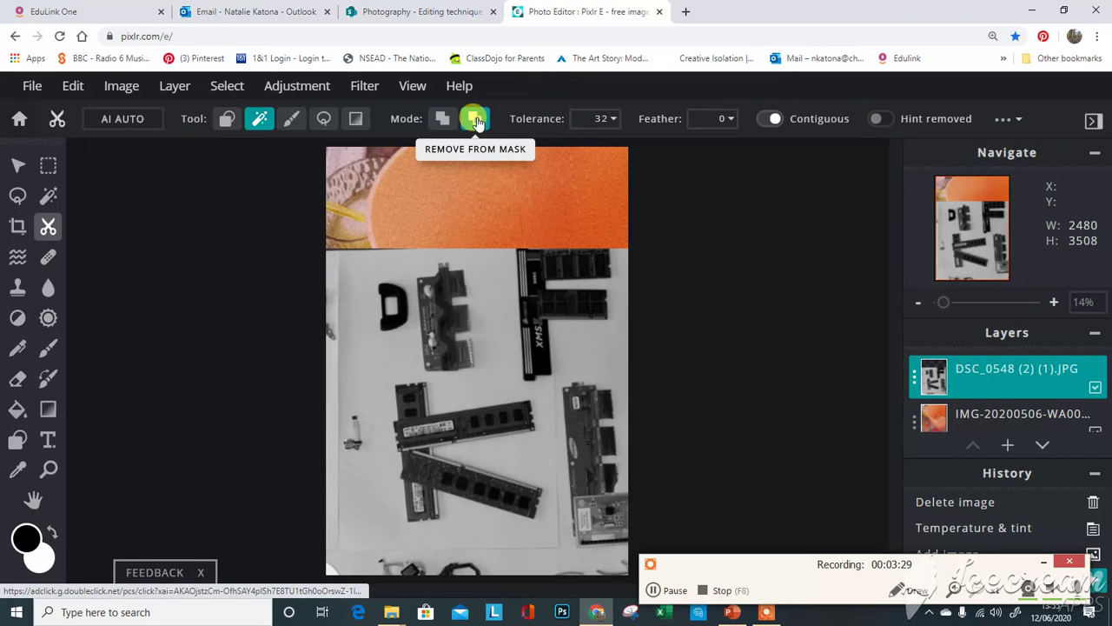